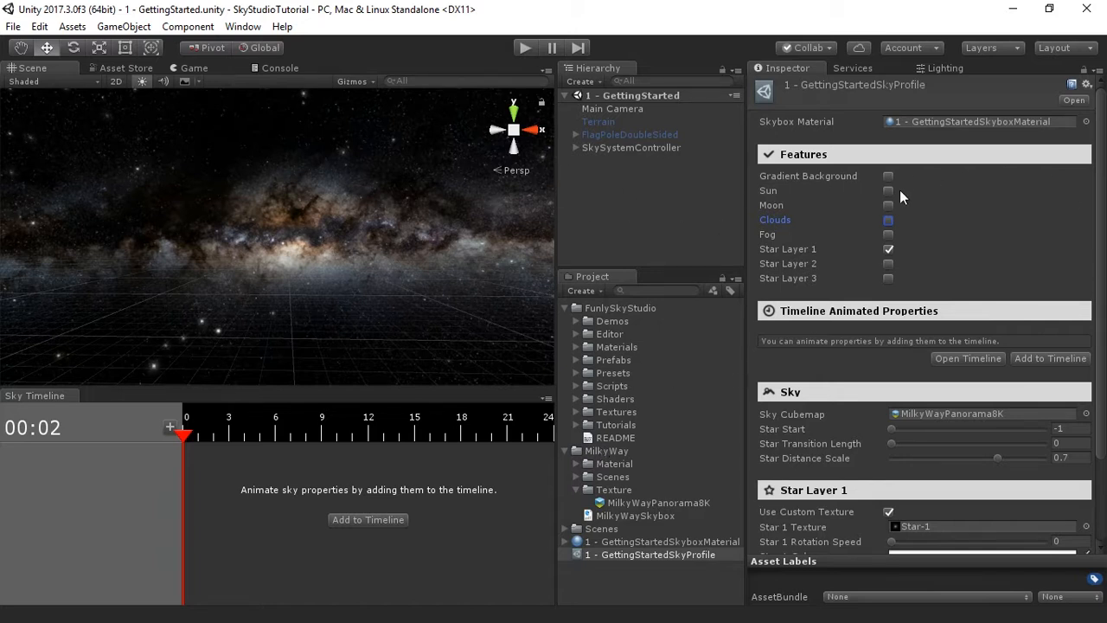
Step: Enable the Gradient Background feature in the 1 - GettingStartedSkyProfile asset
{"action": "left_click", "coordinate": [653, 554]}
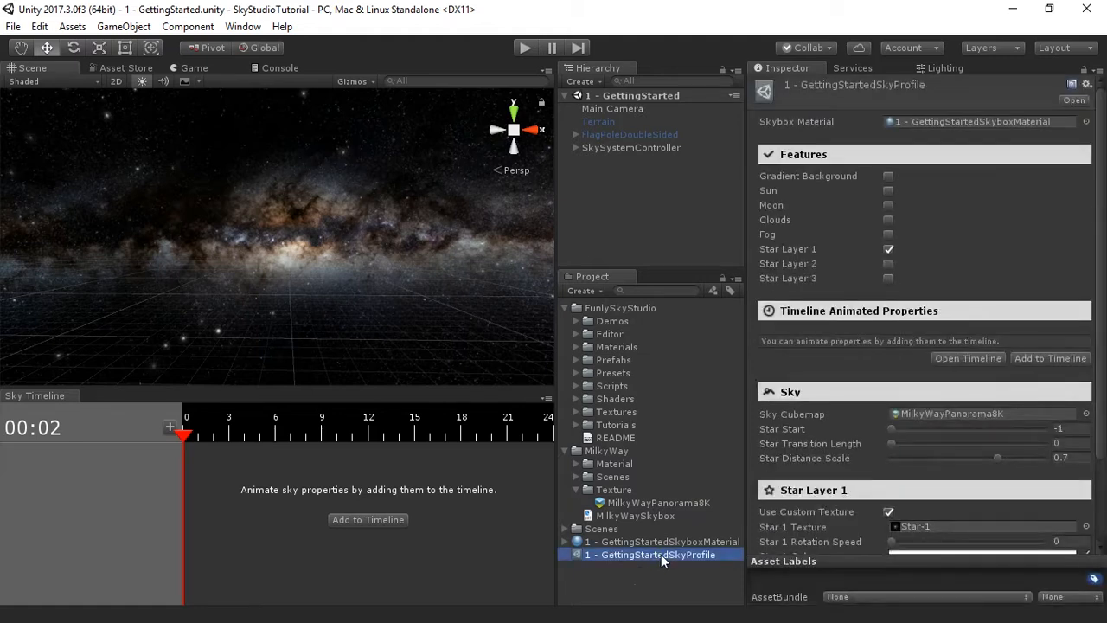
{"action": "left_click", "coordinate": [889, 176]}
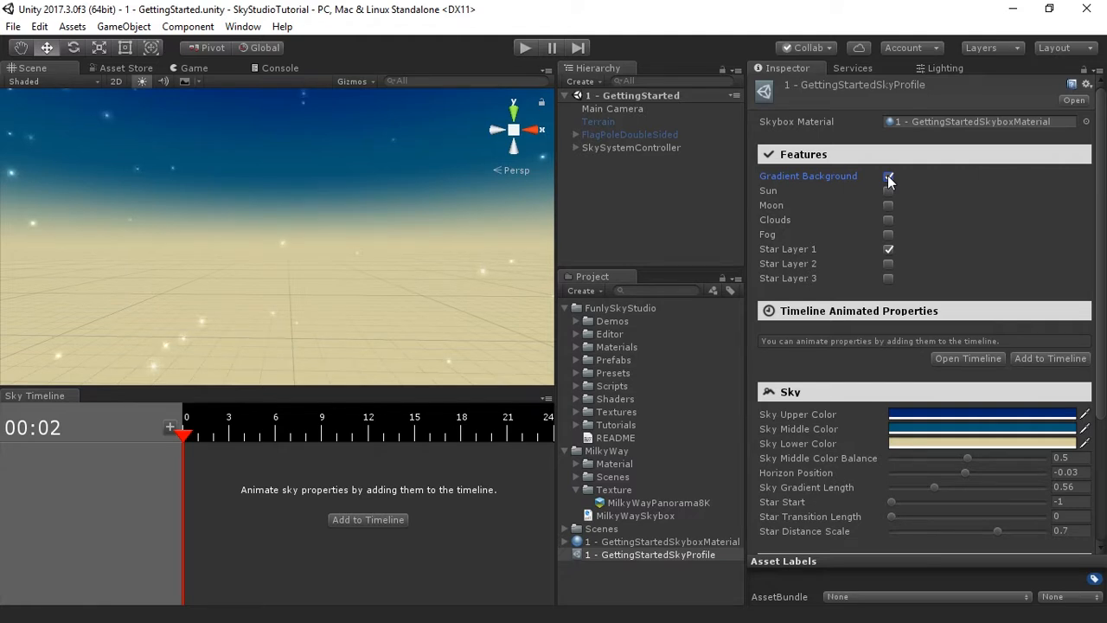
Step: Activate the Terrain and FlagPoleDoubleSided objects in the scene
{"action": "left_click", "coordinate": [625, 121]}
{"action": "left_click", "coordinate": [624, 133], "text": "shift"}
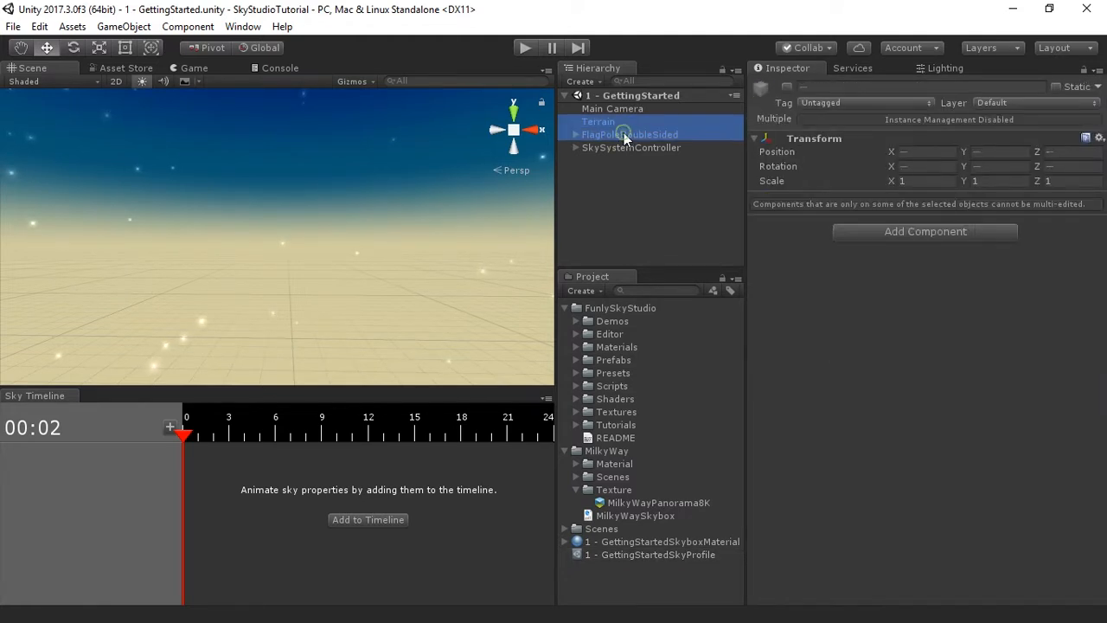
{"action": "left_click", "coordinate": [788, 87]}
{"action": "scroll", "coordinate": [219, 335], "scroll_direction": "down", "scroll_amount": 3}
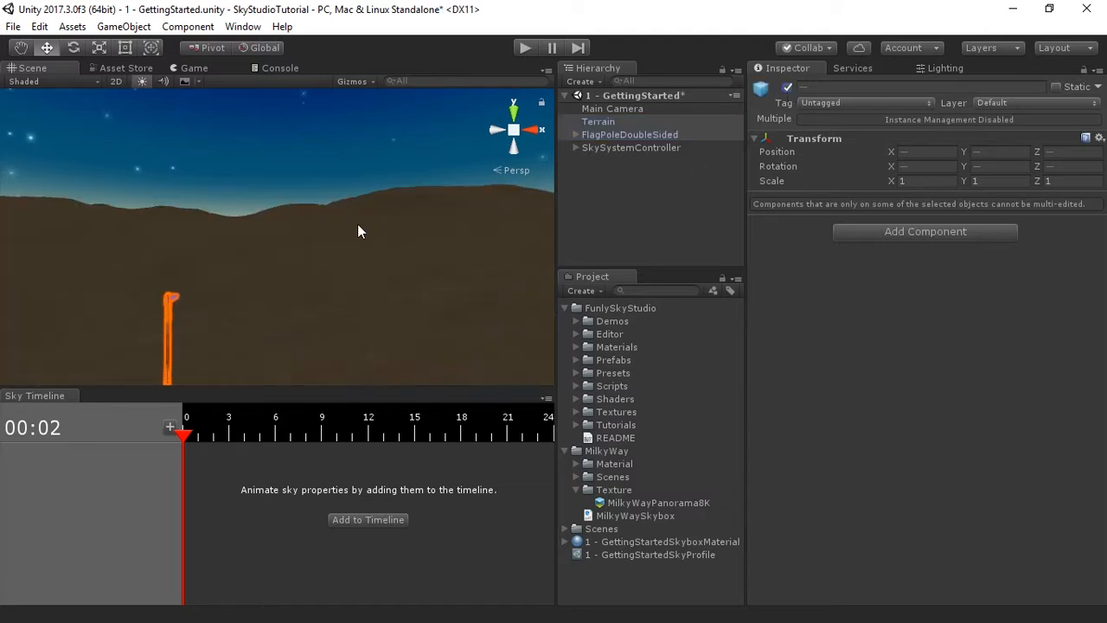
{"action": "left_click_drag", "start_coordinate": [430, 235], "coordinate": [1106, 226], "text": "alt"}
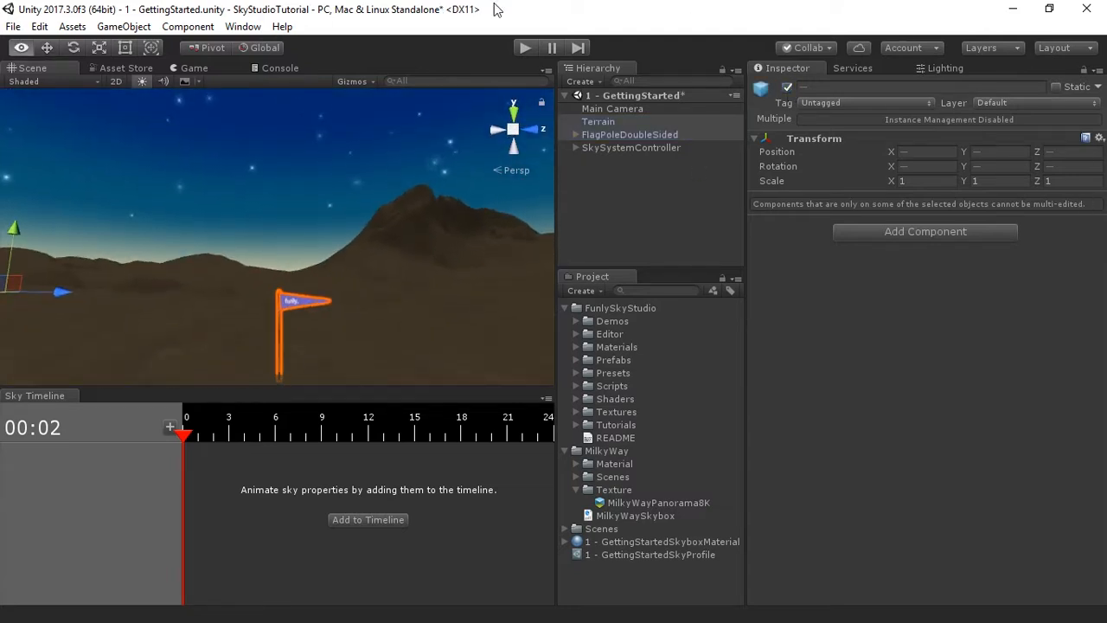
{"action": "left_click", "coordinate": [659, 135]}
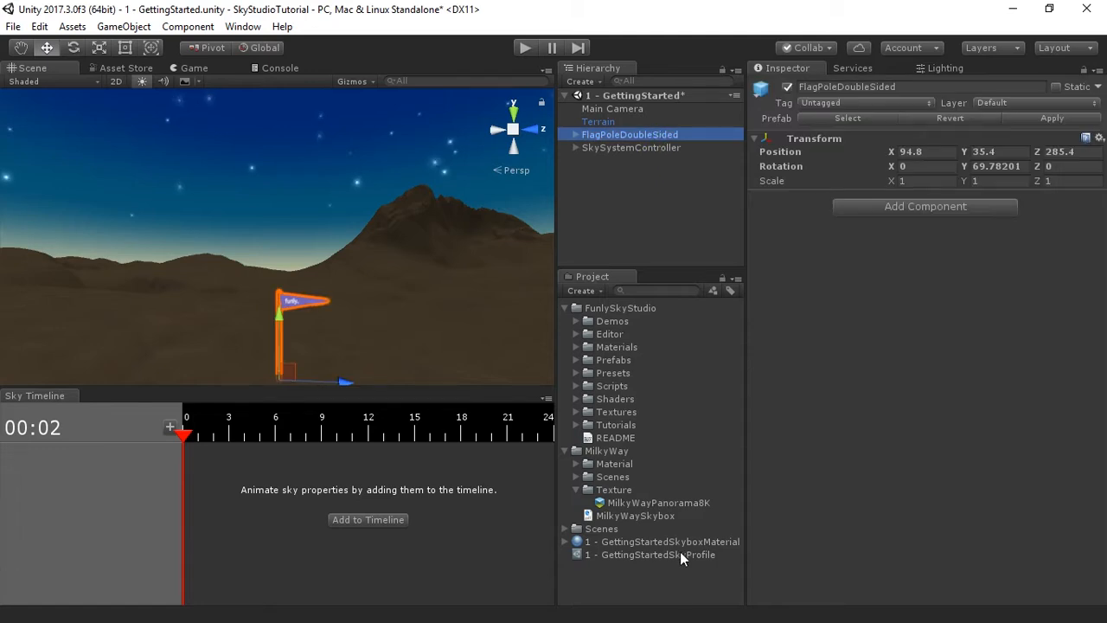
Step: In the sky profile's Sky settings, set Star Start to -0.23 and Star Transition Length to 0.62
{"action": "left_click", "coordinate": [680, 554]}
{"action": "scroll", "coordinate": [831, 487], "scroll_direction": "down", "scroll_amount": 3}
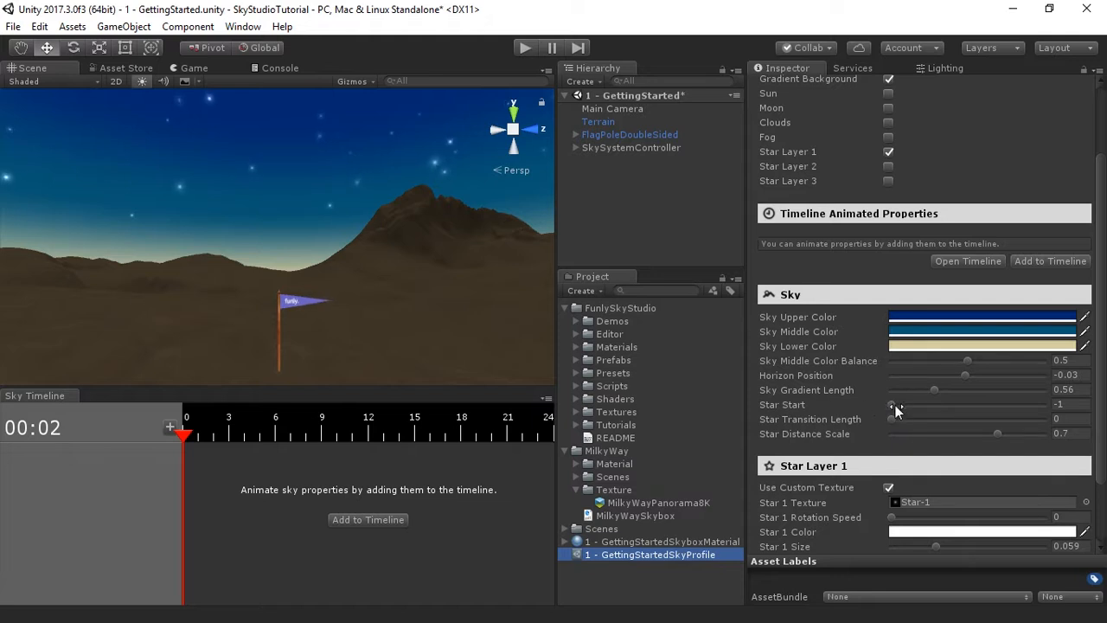
{"action": "left_click_drag", "start_coordinate": [895, 410], "coordinate": [1002, 396]}
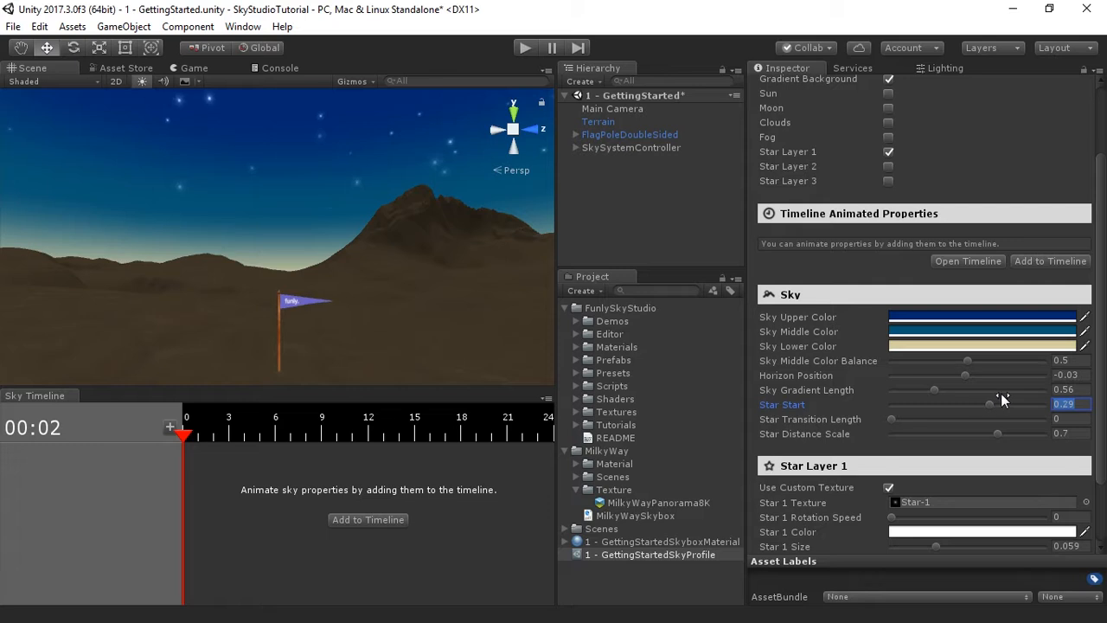
{"action": "left_click_drag", "start_coordinate": [976, 397], "coordinate": [952, 401]}
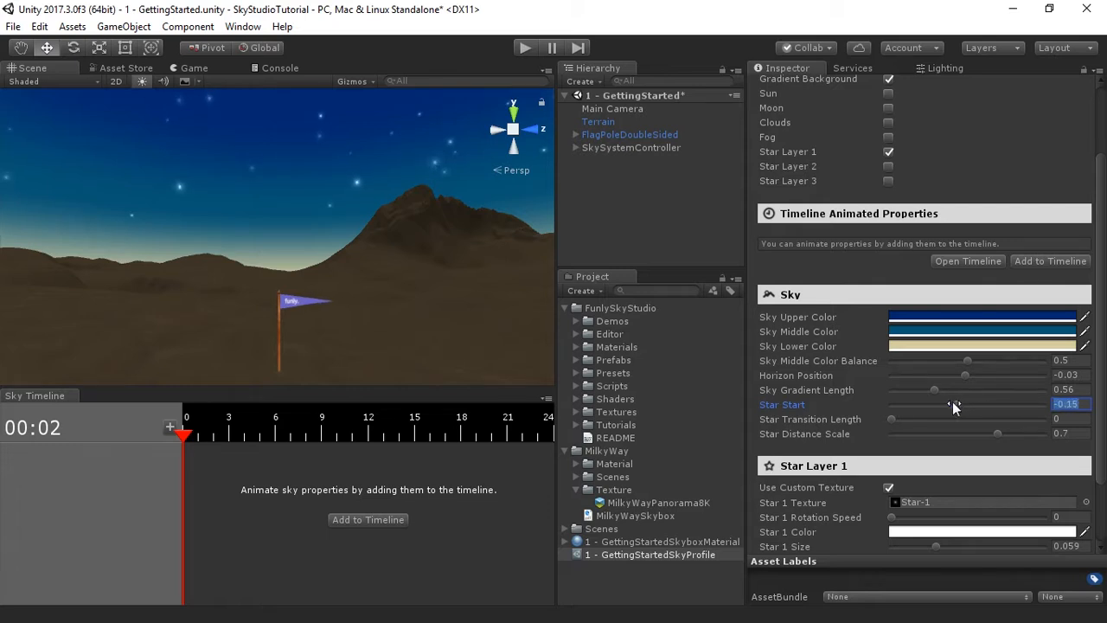
{"action": "left_click_drag", "start_coordinate": [891, 422], "coordinate": [947, 404]}
Step: Enable the Clouds feature in the sky profile and look at the clouds over the terrain
{"action": "scroll", "coordinate": [835, 451], "scroll_direction": "up", "scroll_amount": 3}
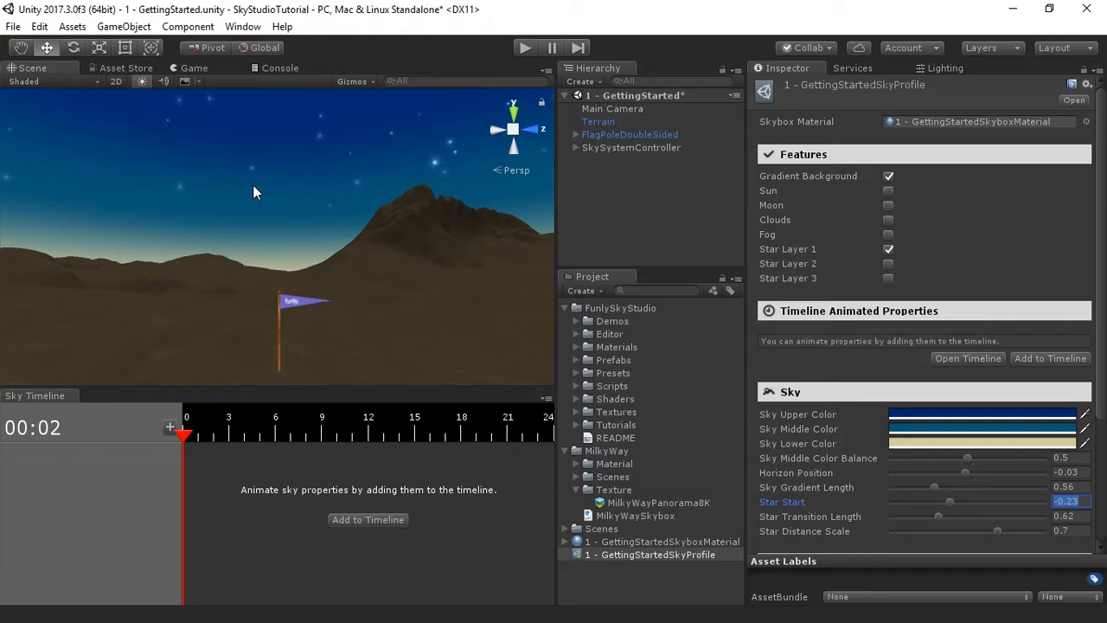
{"action": "left_click", "coordinate": [888, 220]}
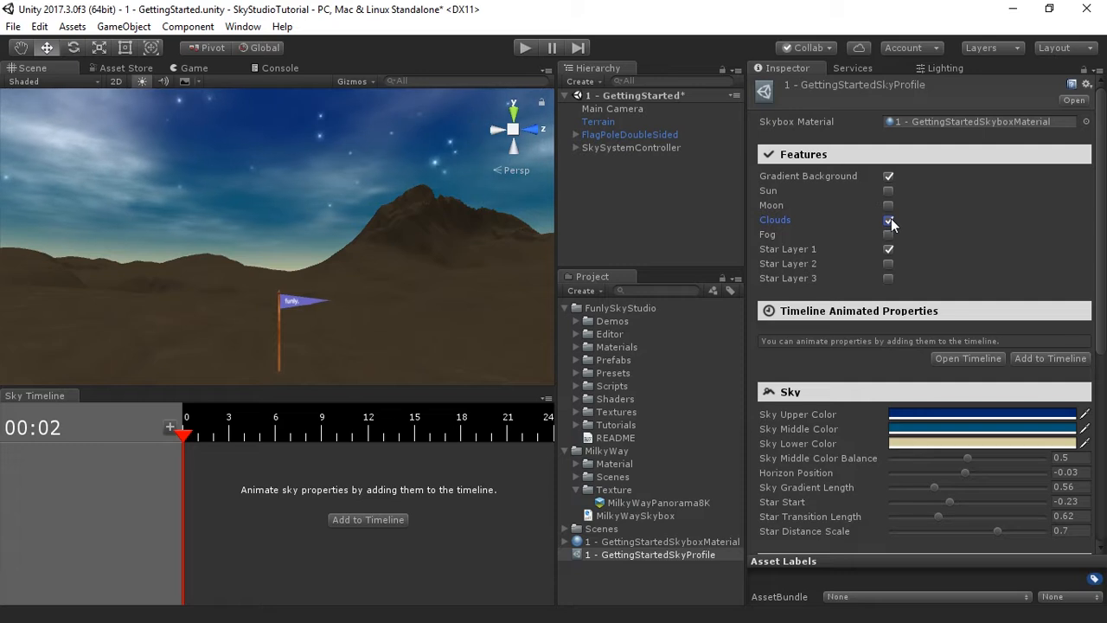
{"action": "left_click_drag", "start_coordinate": [279, 233], "coordinate": [16, 261], "text": "alt"}
Step: In the sky profile's Clouds settings, set Cloud Density to 0.524 and Cloud Speed to 0.6
{"action": "scroll", "coordinate": [891, 415], "scroll_direction": "down", "scroll_amount": 2}
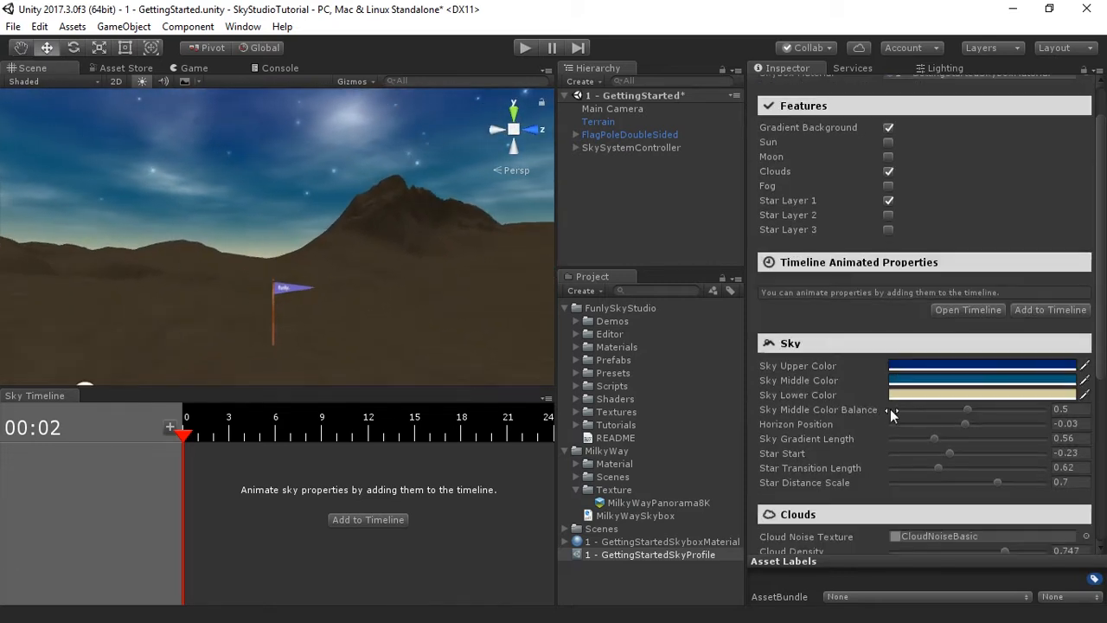
{"action": "scroll", "coordinate": [891, 416], "scroll_direction": "down", "scroll_amount": 8}
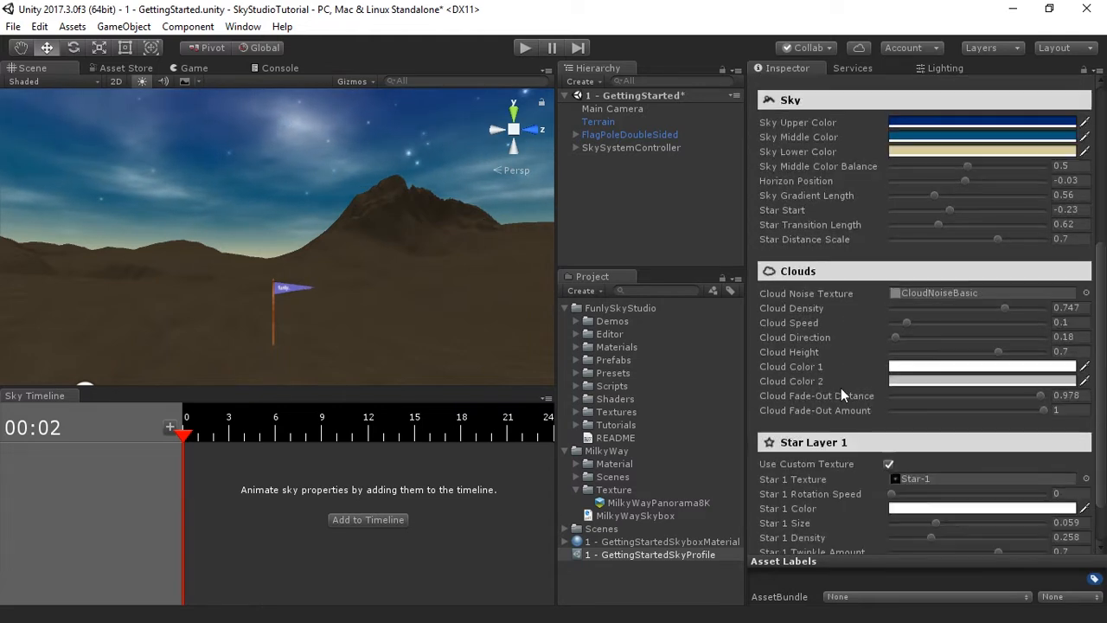
{"action": "left_click", "coordinate": [703, 556]}
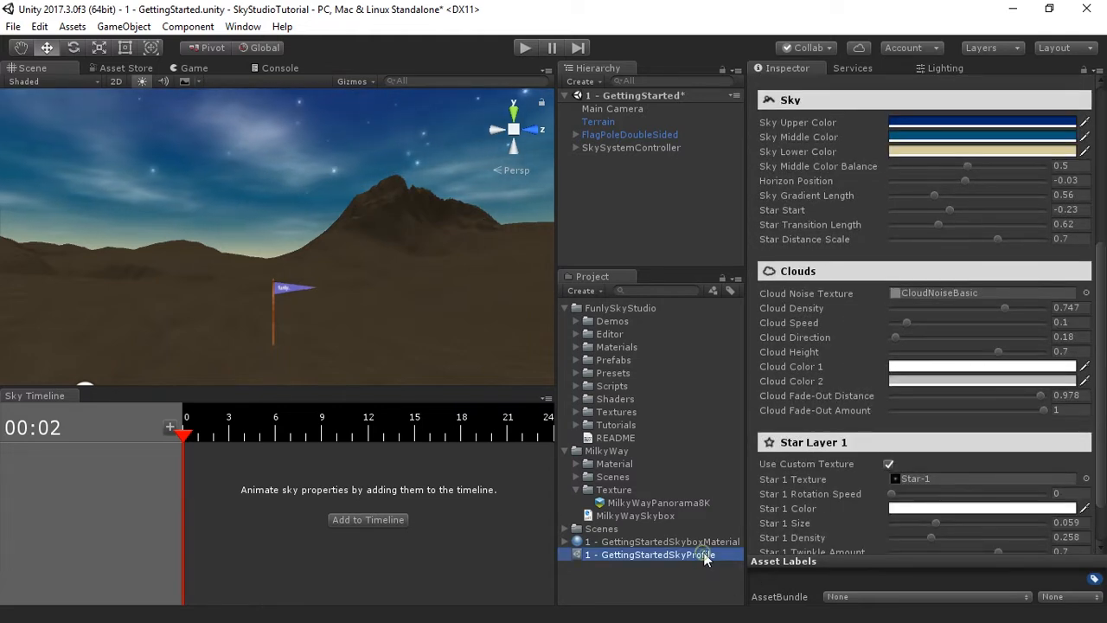
{"action": "scroll", "coordinate": [840, 334], "scroll_direction": "down", "scroll_amount": 2}
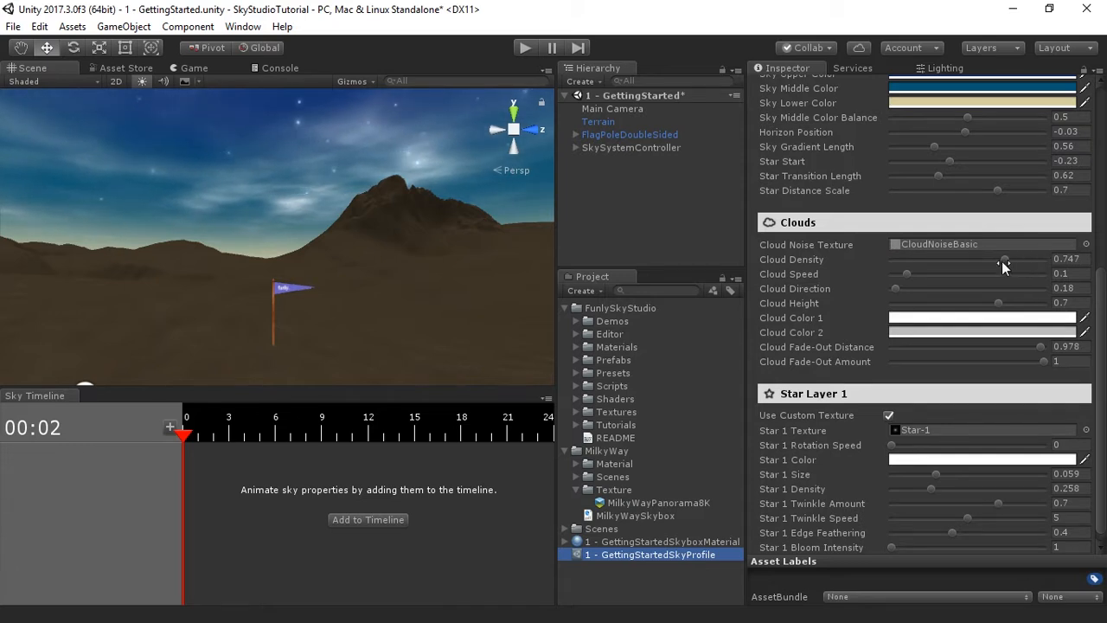
{"action": "left_click", "coordinate": [794, 260]}
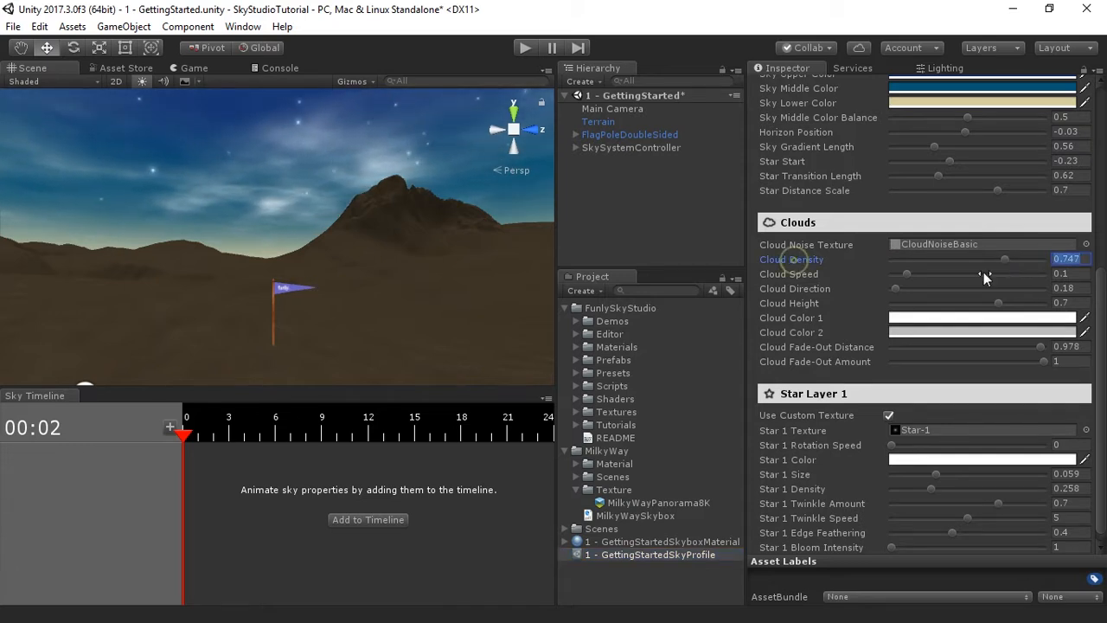
{"action": "left_click_drag", "start_coordinate": [1008, 262], "coordinate": [973, 270]}
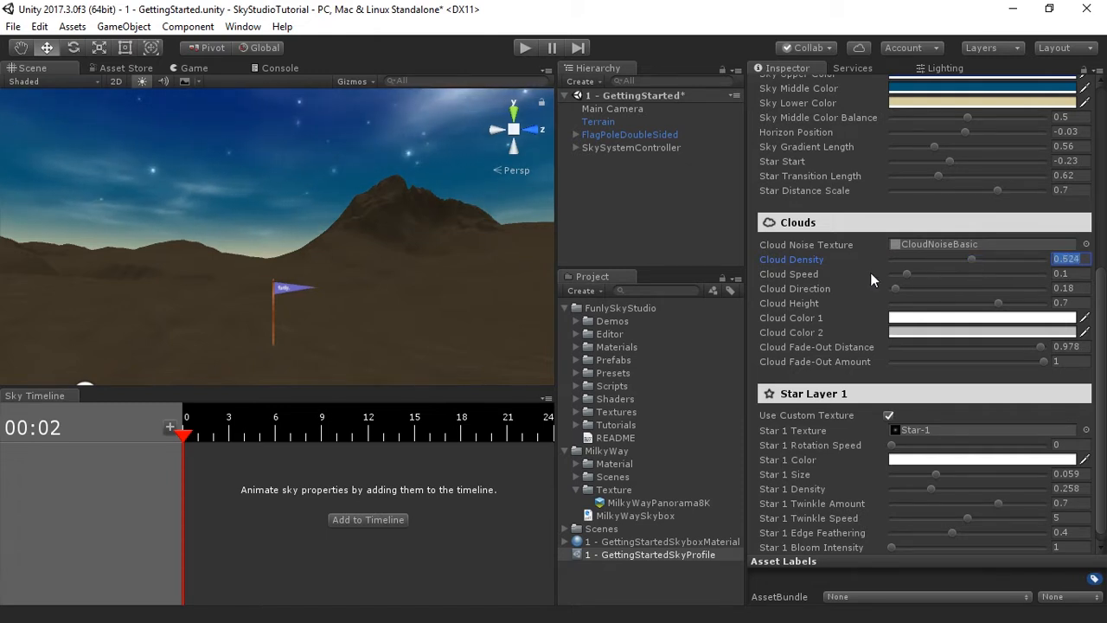
{"action": "left_click", "coordinate": [906, 274]}
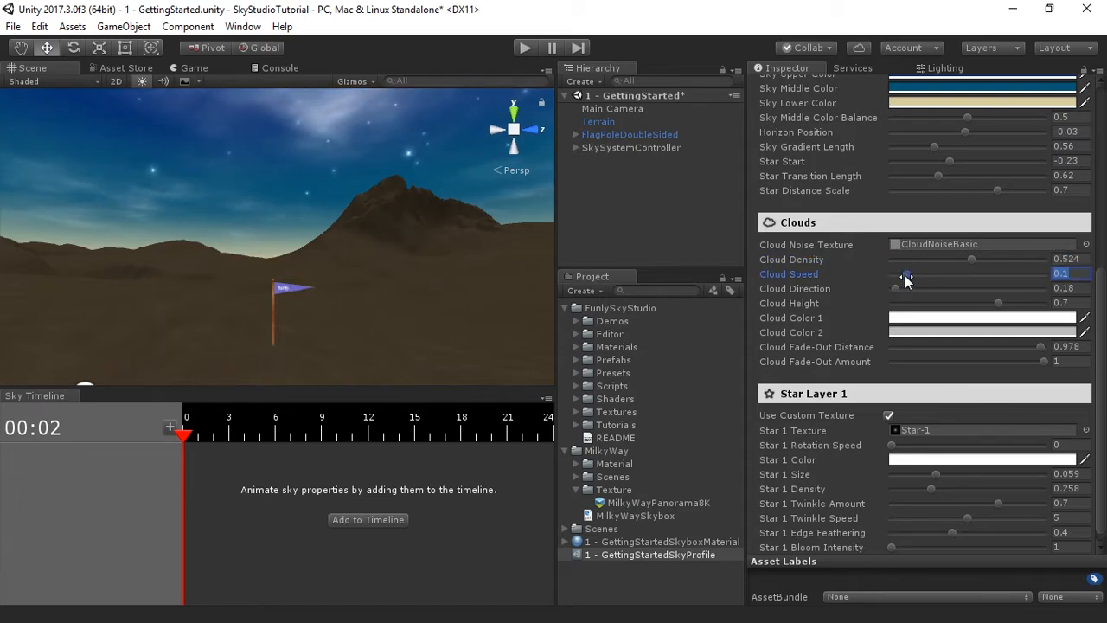
{"action": "left_click_drag", "start_coordinate": [904, 275], "coordinate": [981, 278]}
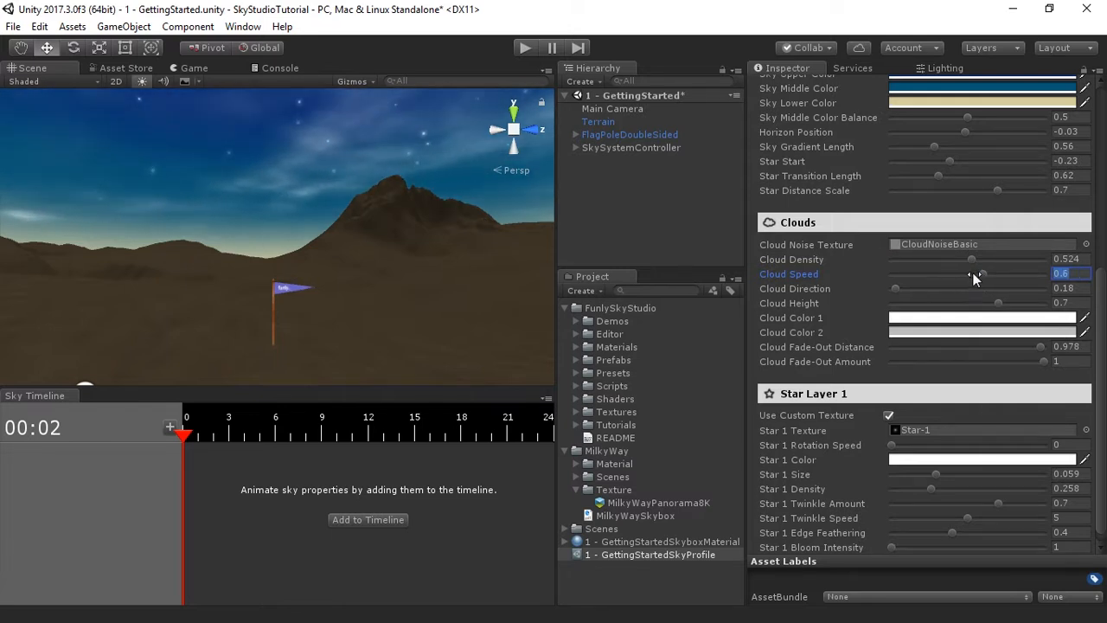
Step: Set Cloud Direction to 1.72 and raise Cloud Height to 1
{"action": "left_click", "coordinate": [806, 288]}
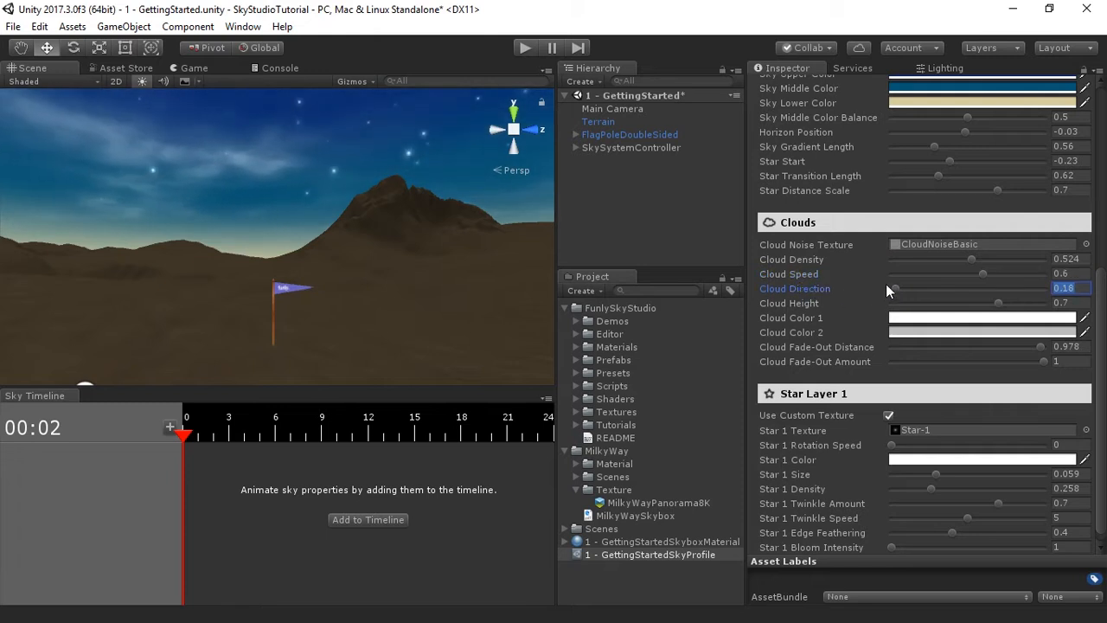
{"action": "left_click_drag", "start_coordinate": [896, 289], "coordinate": [963, 311]}
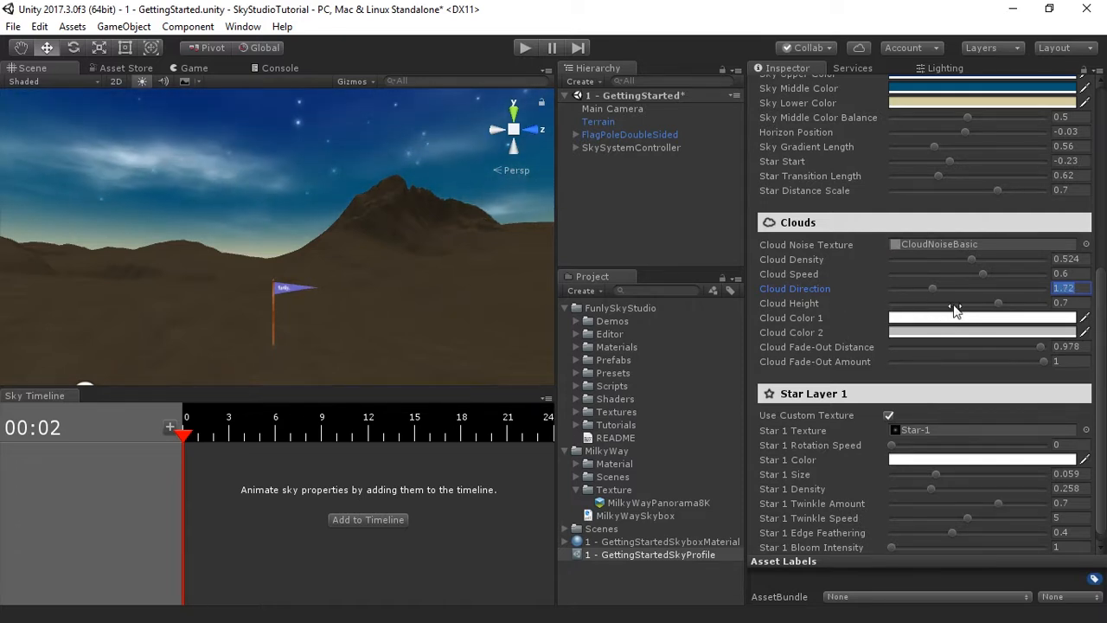
{"action": "left_click_drag", "start_coordinate": [998, 305], "coordinate": [1050, 324]}
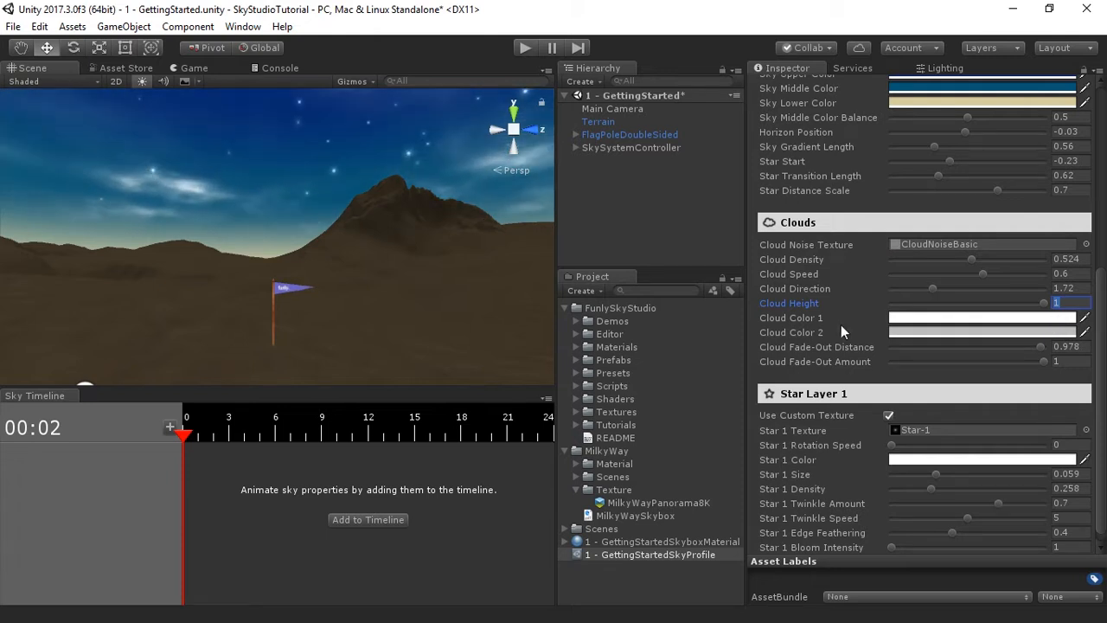
Step: Try green and pale tints for Cloud Color 1, settling on golden yellow with hex FFCA40FF
{"action": "left_click", "coordinate": [782, 318]}
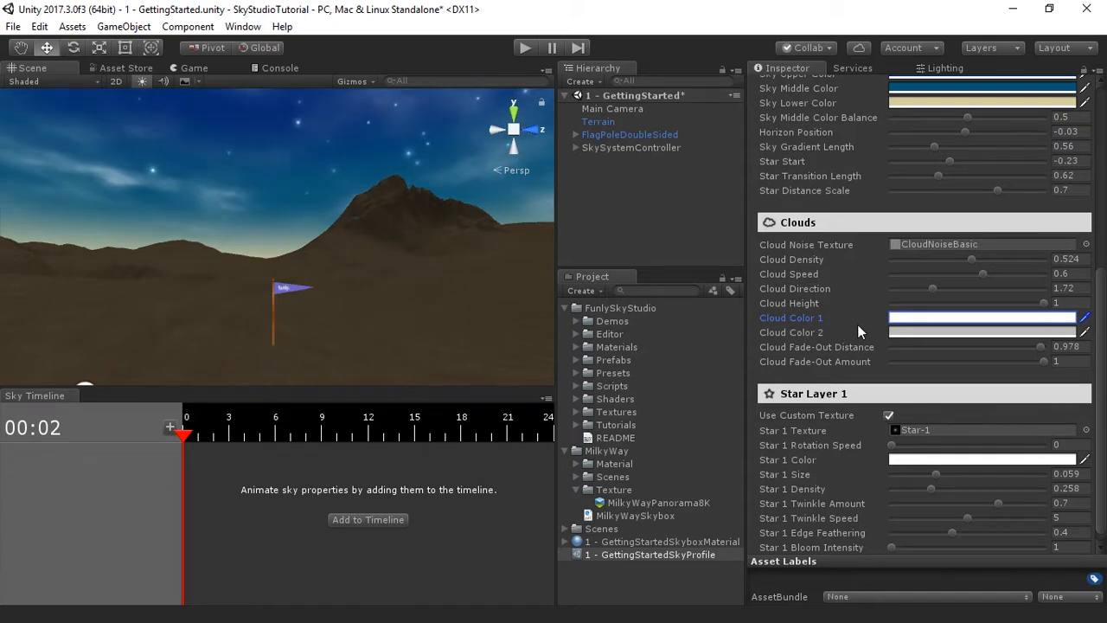
{"action": "left_click", "coordinate": [958, 317]}
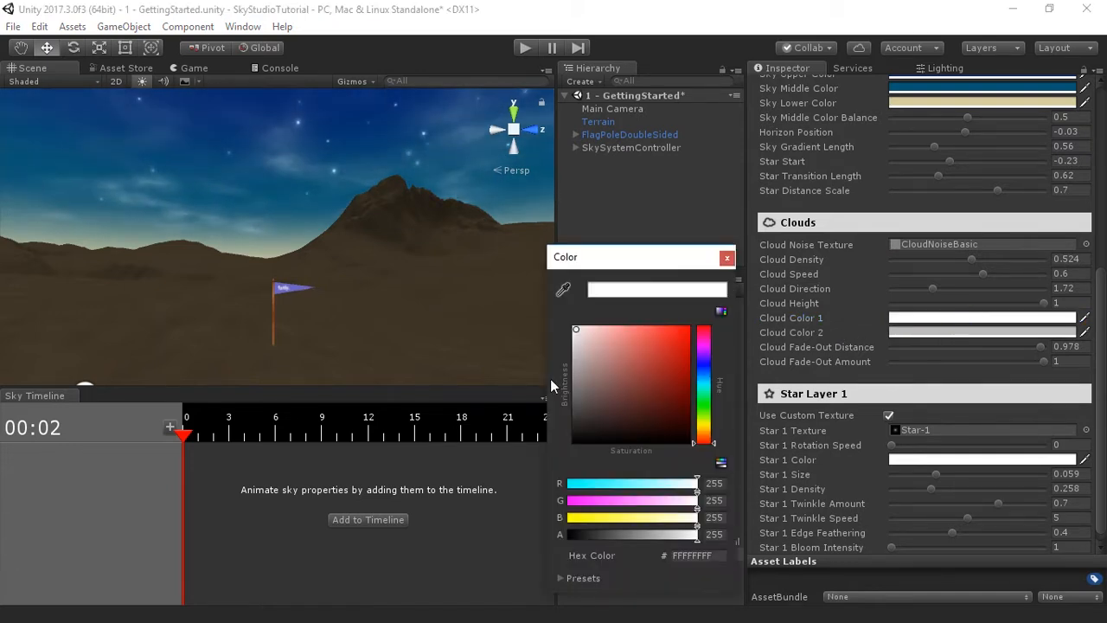
{"action": "left_click_drag", "start_coordinate": [641, 254], "coordinate": [623, 207]}
{"action": "mouse_move", "coordinate": [609, 319]}
{"action": "left_mouse_down"}
{"action": "mouse_move", "coordinate": [714, 273]}
{"action": "mouse_move", "coordinate": [699, 363]}
{"action": "left_mouse_up"}
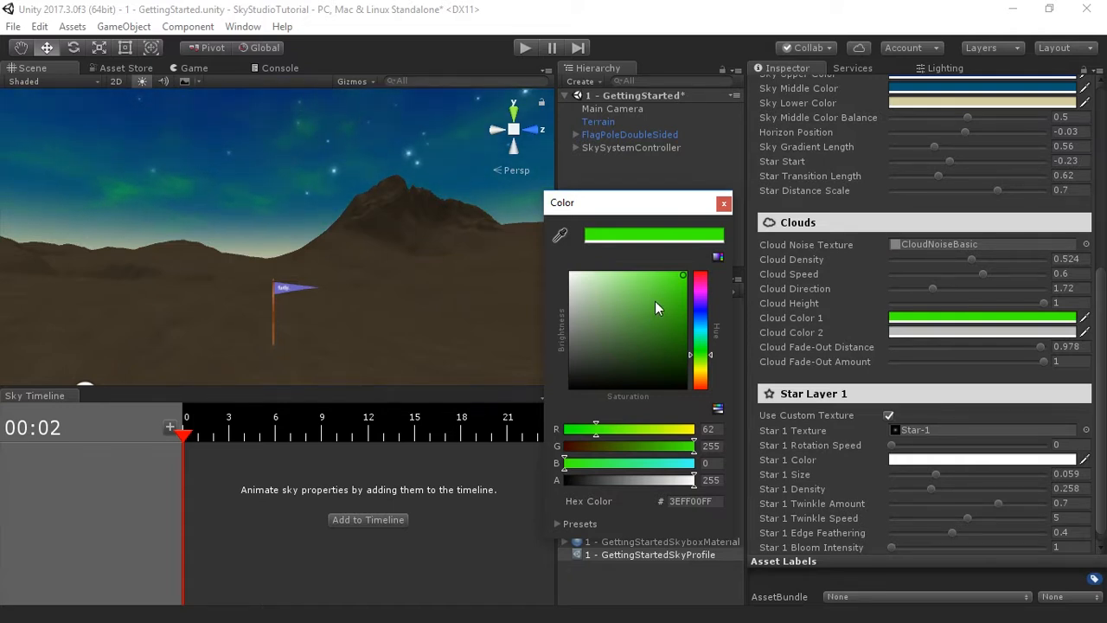
{"action": "left_click_drag", "start_coordinate": [605, 284], "coordinate": [596, 278]}
{"action": "mouse_move", "coordinate": [700, 355]}
{"action": "left_mouse_down"}
{"action": "mouse_move", "coordinate": [705, 385]}
{"action": "mouse_move", "coordinate": [705, 375]}
{"action": "left_mouse_up"}
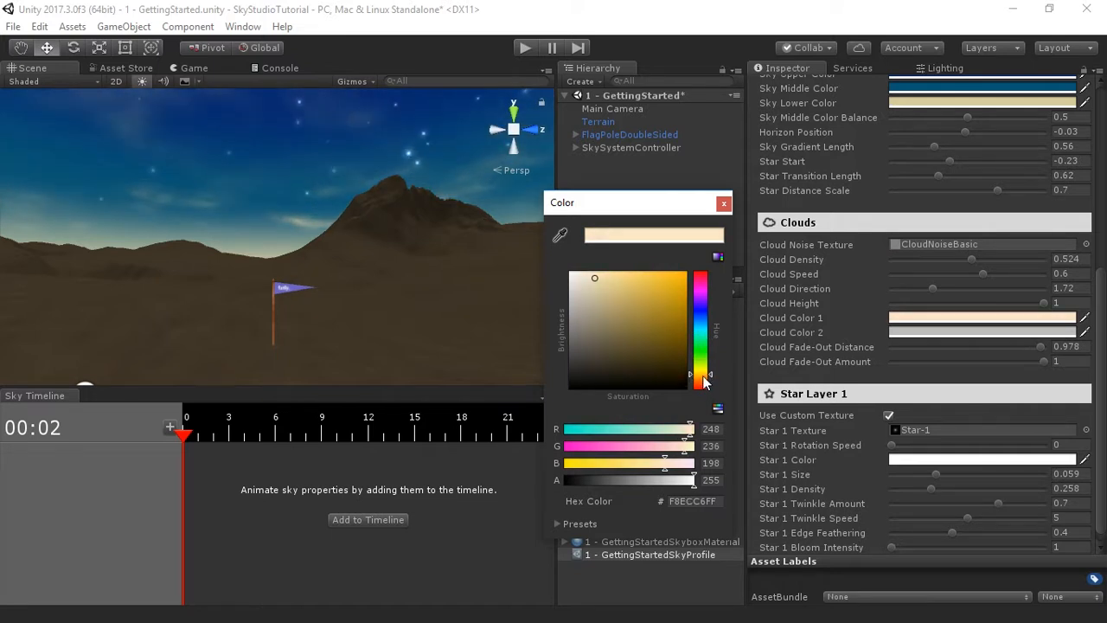
{"action": "left_click_drag", "start_coordinate": [655, 284], "coordinate": [656, 275]}
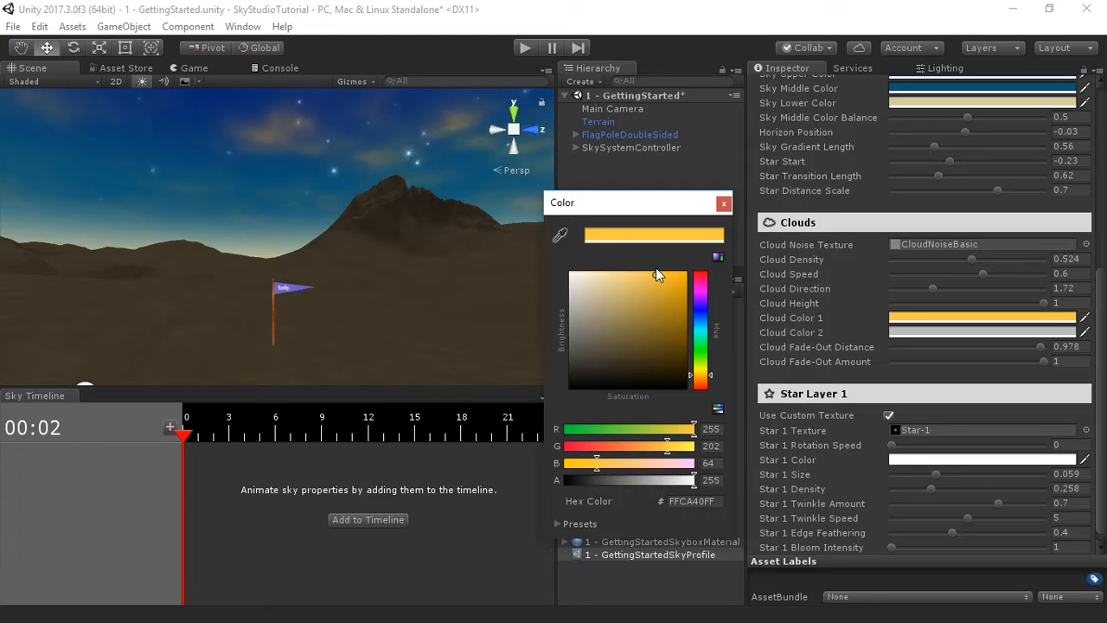
{"action": "left_click", "coordinate": [724, 205]}
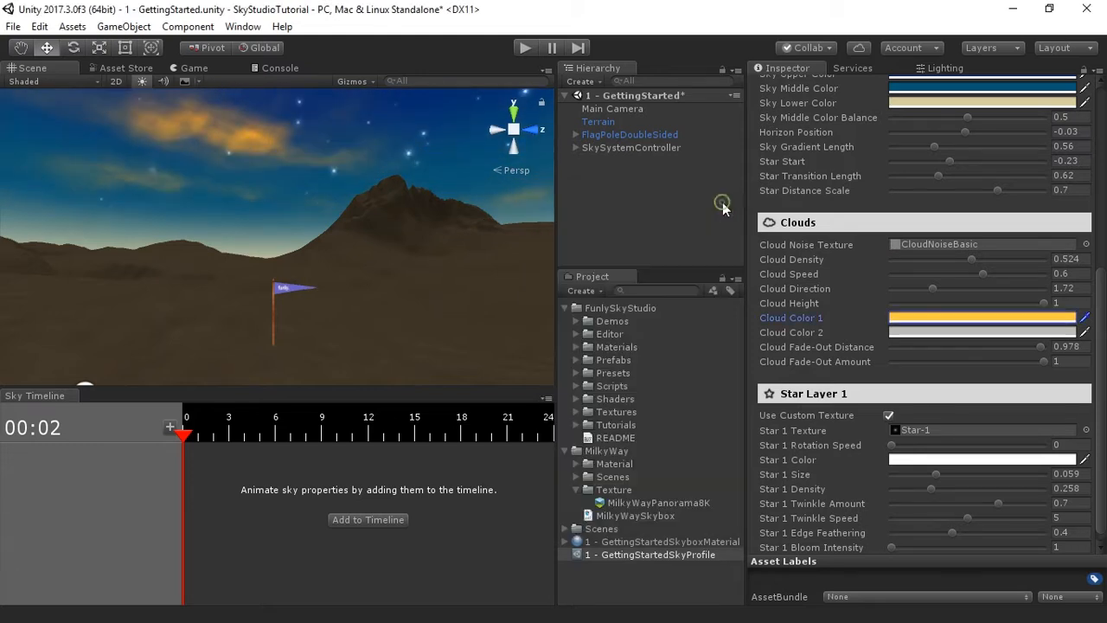
Step: Change Cloud Color 2 to a bright orange with hex FF810FFF
{"action": "left_click", "coordinate": [957, 334]}
{"action": "mouse_move", "coordinate": [682, 319]}
{"action": "left_mouse_down"}
{"action": "mouse_move", "coordinate": [651, 304]}
{"action": "mouse_move", "coordinate": [656, 285]}
{"action": "mouse_move", "coordinate": [674, 285]}
{"action": "left_mouse_up"}
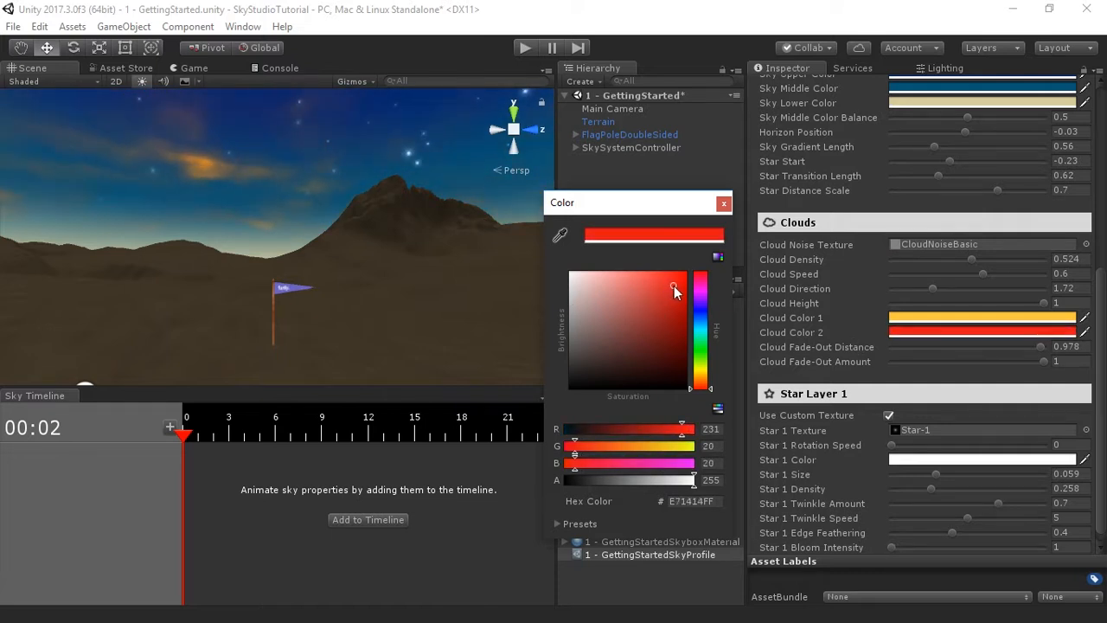
{"action": "left_click", "coordinate": [701, 372]}
{"action": "left_click_drag", "start_coordinate": [701, 374], "coordinate": [709, 385]}
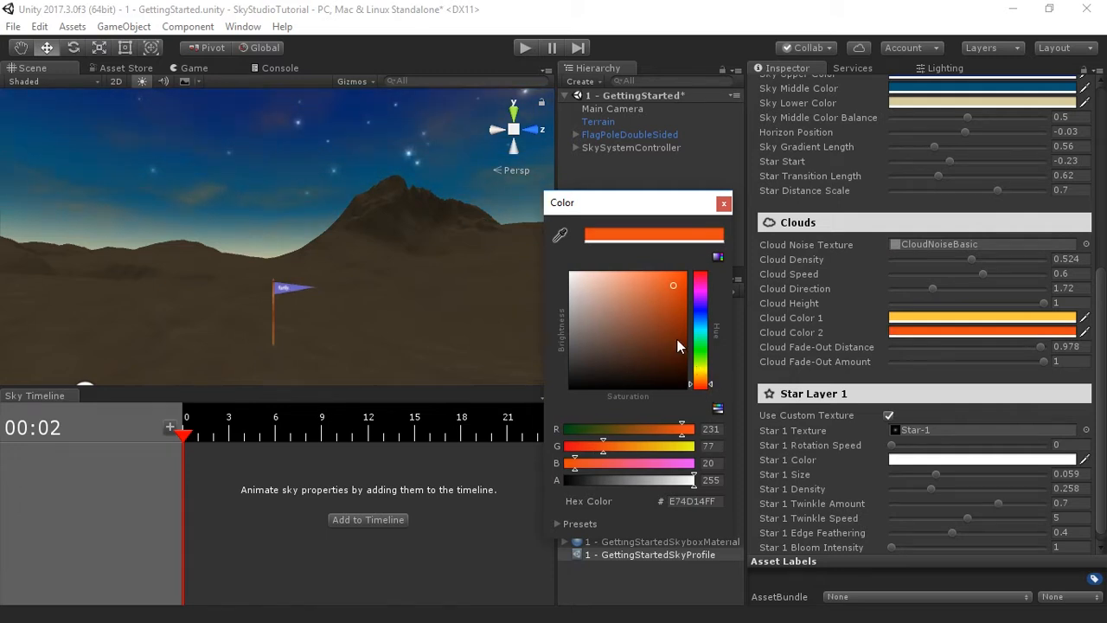
{"action": "left_click", "coordinate": [703, 379]}
{"action": "mouse_move", "coordinate": [631, 297]}
{"action": "left_mouse_down"}
{"action": "mouse_move", "coordinate": [661, 316]}
{"action": "mouse_move", "coordinate": [663, 260]}
{"action": "mouse_move", "coordinate": [675, 261]}
{"action": "left_mouse_up"}
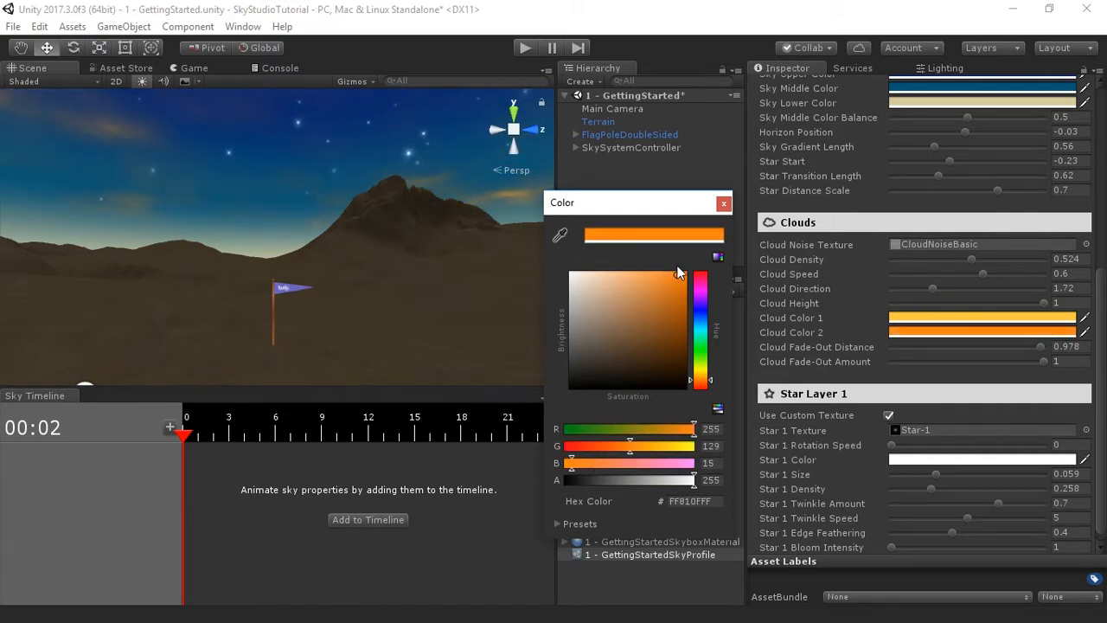
{"action": "left_click", "coordinate": [724, 204]}
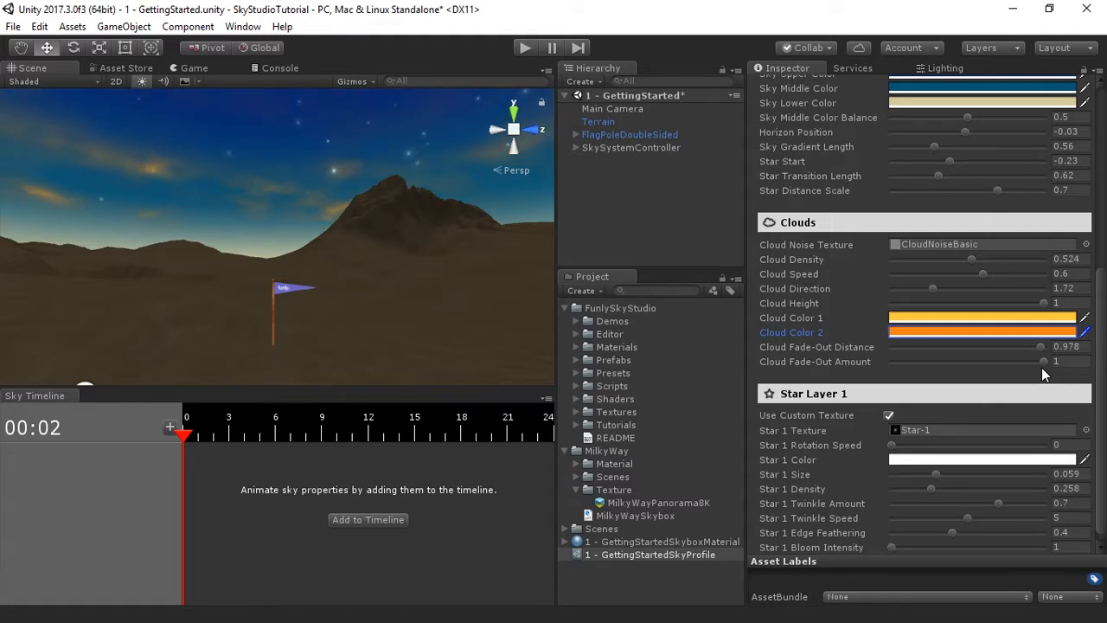
Step: Set Cloud Fade-Out Distance to 0.979 and Cloud Fade-Out Amount to 0.968
{"action": "mouse_move", "coordinate": [1040, 346]}
{"action": "left_mouse_down"}
{"action": "mouse_move", "coordinate": [1012, 355]}
{"action": "mouse_move", "coordinate": [1049, 358]}
{"action": "left_mouse_up"}
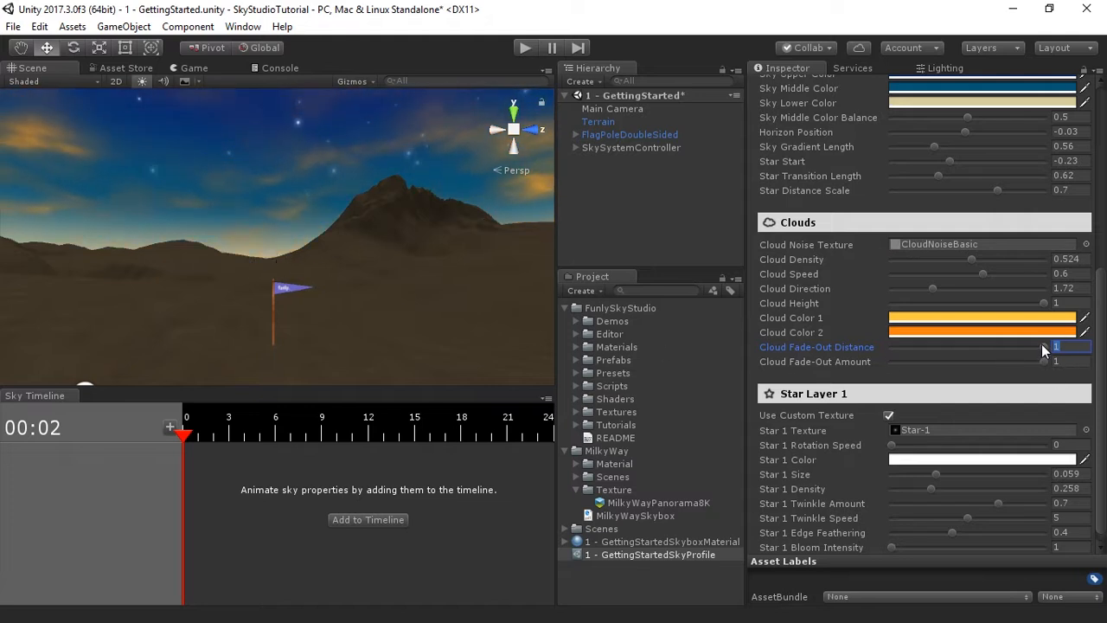
{"action": "left_click_drag", "start_coordinate": [1044, 347], "coordinate": [1038, 345]}
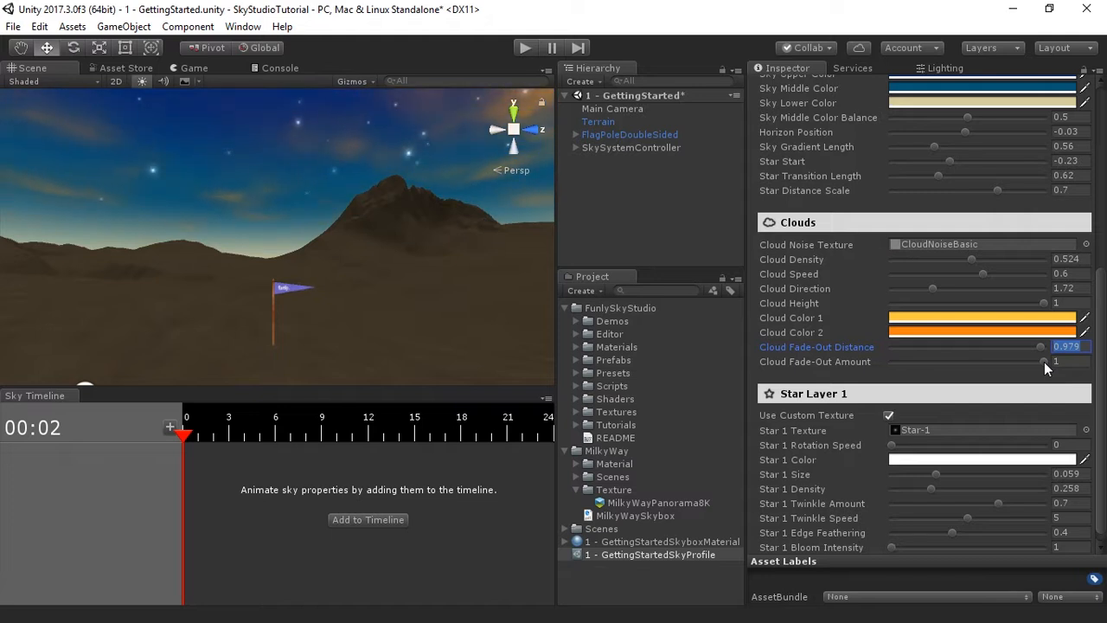
{"action": "mouse_move", "coordinate": [1044, 361]}
{"action": "left_mouse_down"}
{"action": "mouse_move", "coordinate": [946, 376]}
{"action": "mouse_move", "coordinate": [1045, 379]}
{"action": "mouse_move", "coordinate": [1038, 363]}
{"action": "left_mouse_up"}
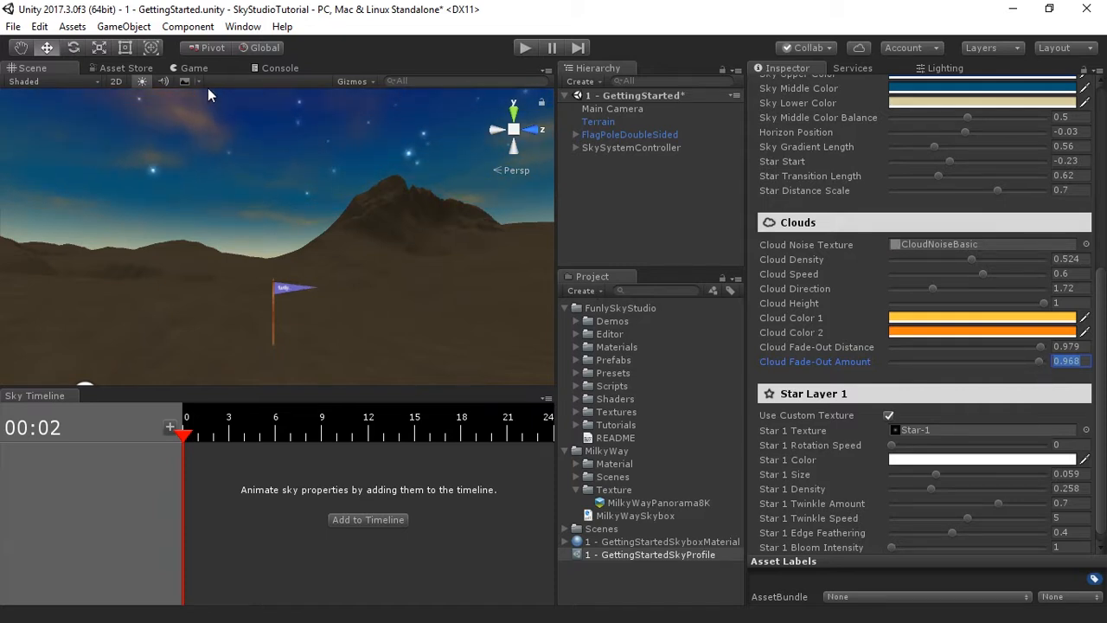